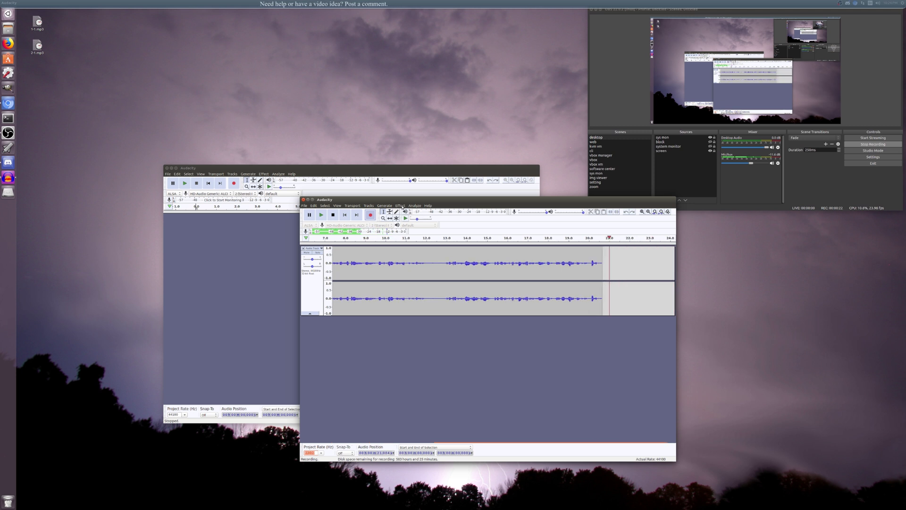
# - Raise the stopped Audacity window, then bring the recording window back to the front
pyautogui.click(240, 188)
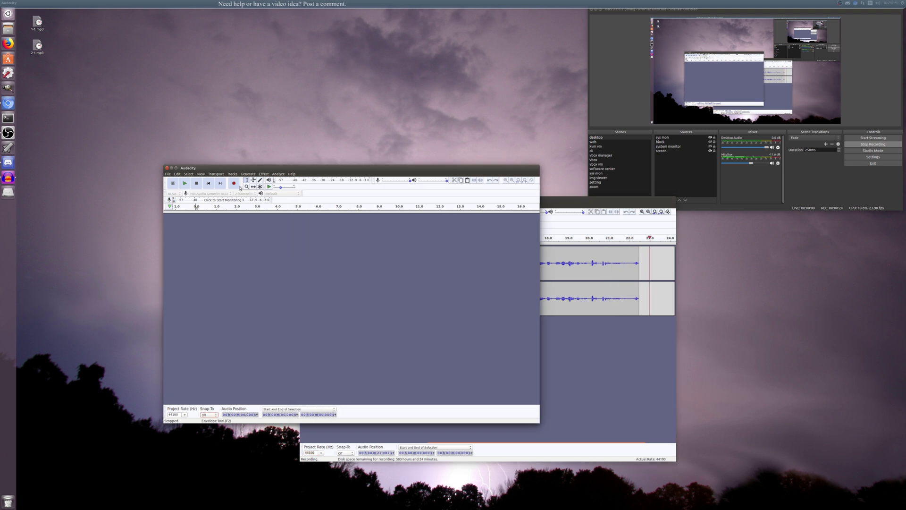
pyautogui.click(475, 202)
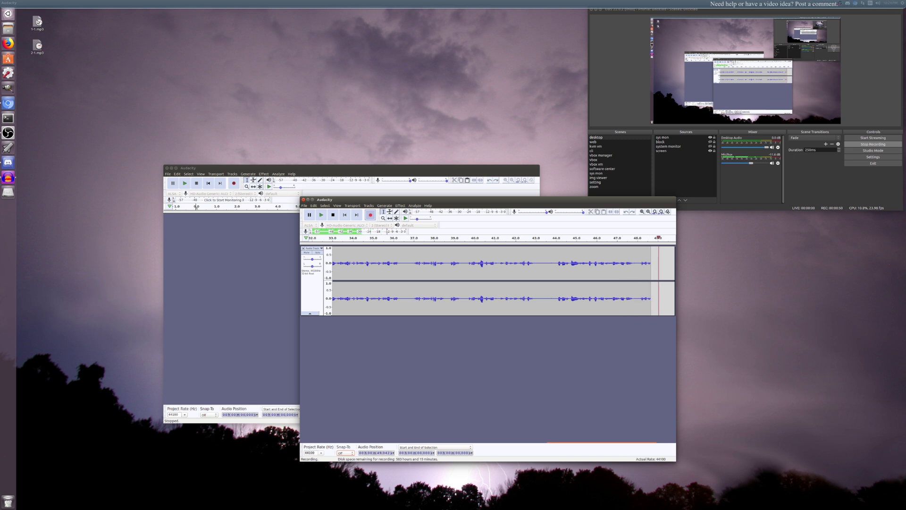
# - Play 1-1.mp3 from the desktop in Videos, centre the player, then close it
pyautogui.doubleClick(37, 21)
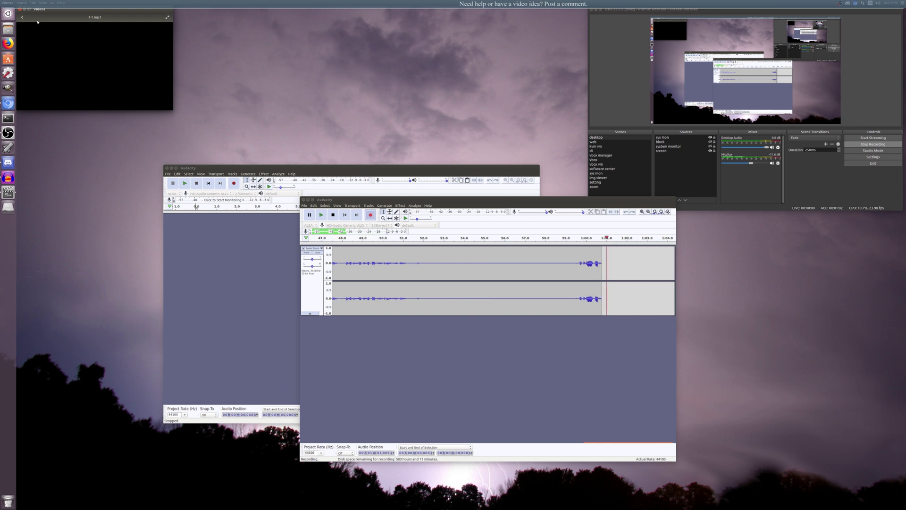
pyautogui.moveTo(37, 21); pyautogui.dragTo(161, 131)
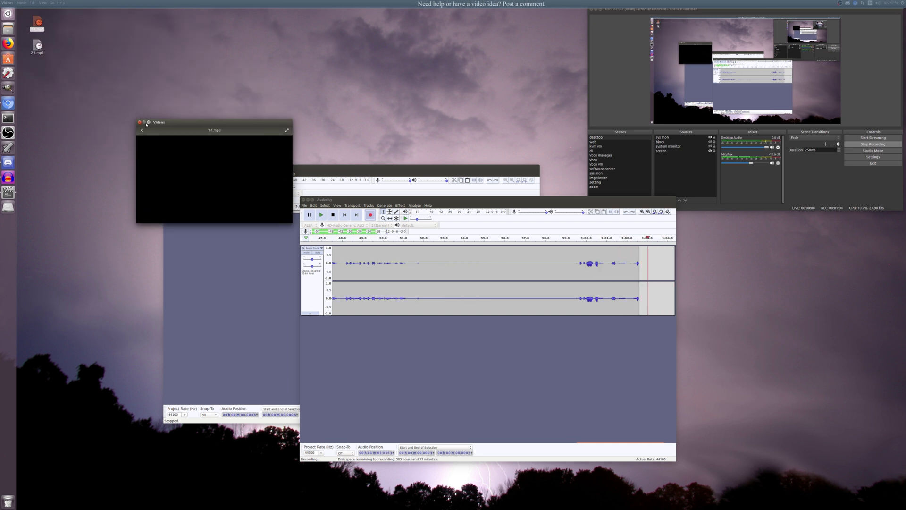
pyautogui.click(140, 122)
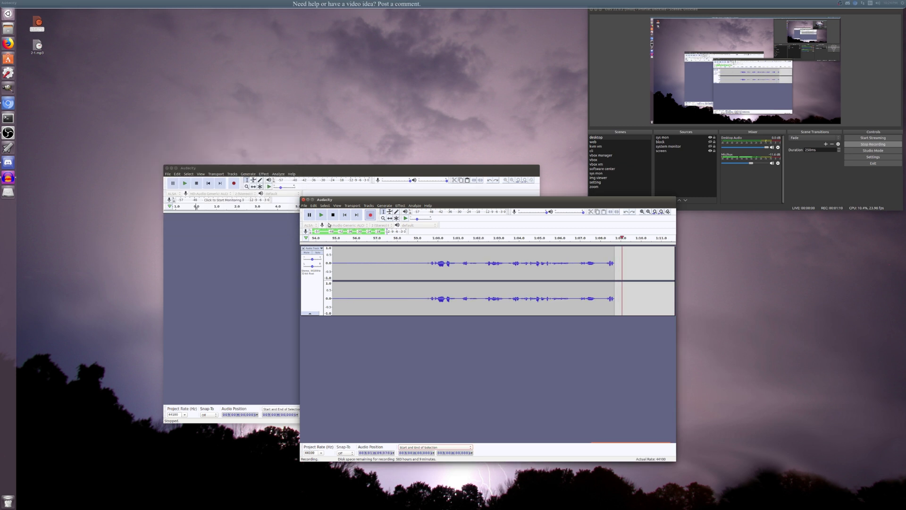
# - Close the recording Audacity window, then play 2-1.mp3 in Videos and close the player
pyautogui.moveTo(330, 201); pyautogui.dragTo(340, 199)
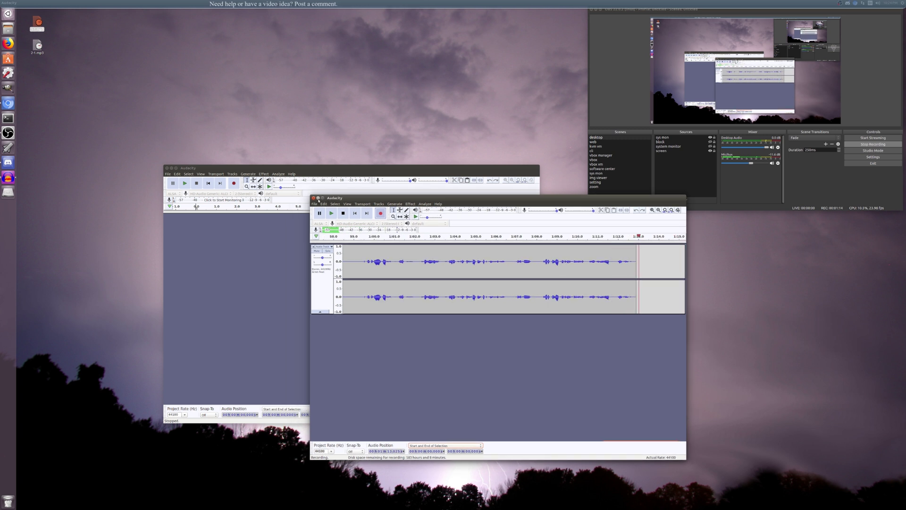
pyautogui.click(318, 198)
pyautogui.click(594, 187)
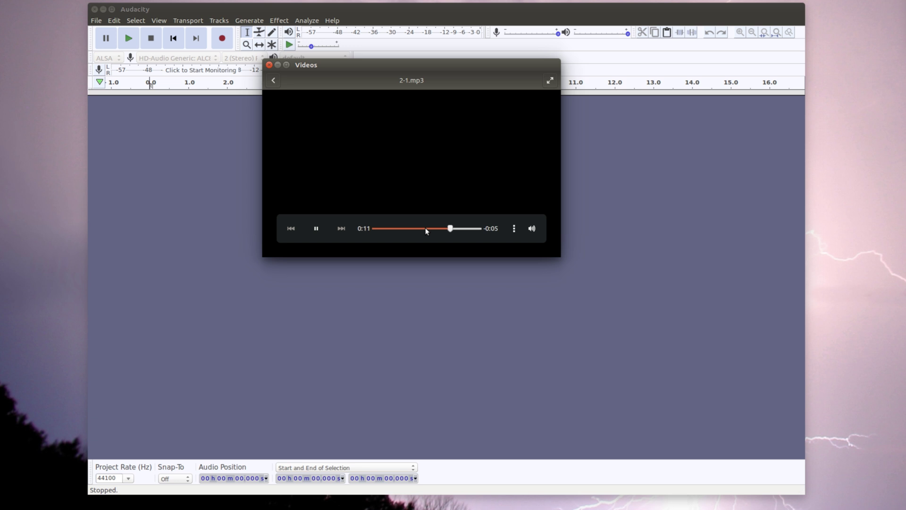
pyautogui.click(269, 65)
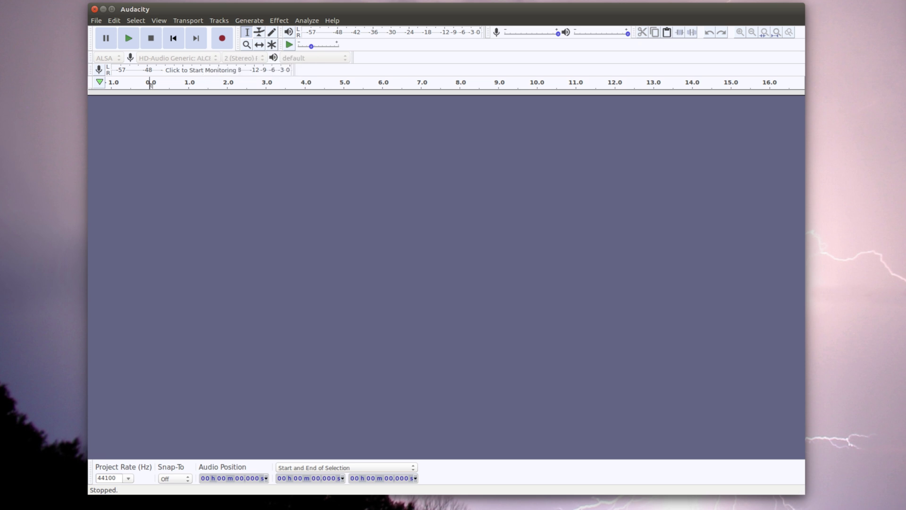
# - Load the 2-1 recording into the empty Audacity window and select all its audio
pyautogui.moveTo(284, 226); pyautogui.dragTo(285, 226)
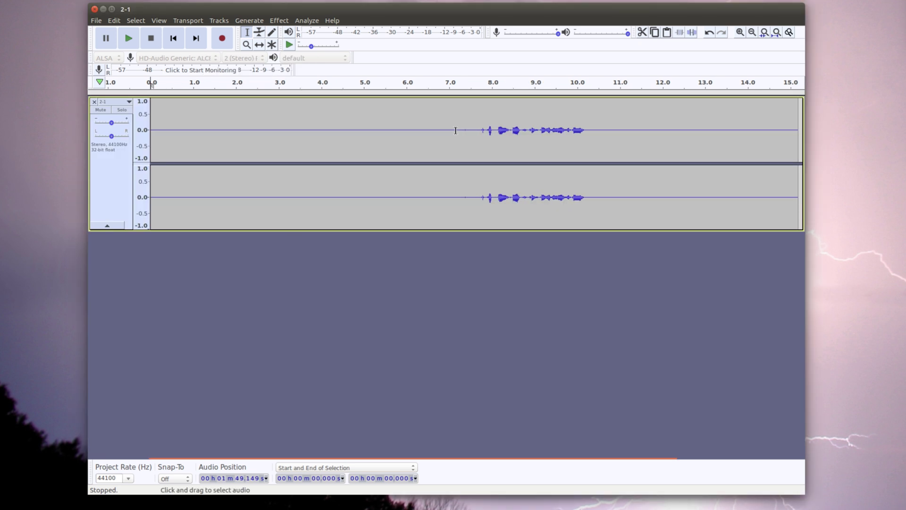
pyautogui.moveTo(452, 131); pyautogui.dragTo(201, 137)
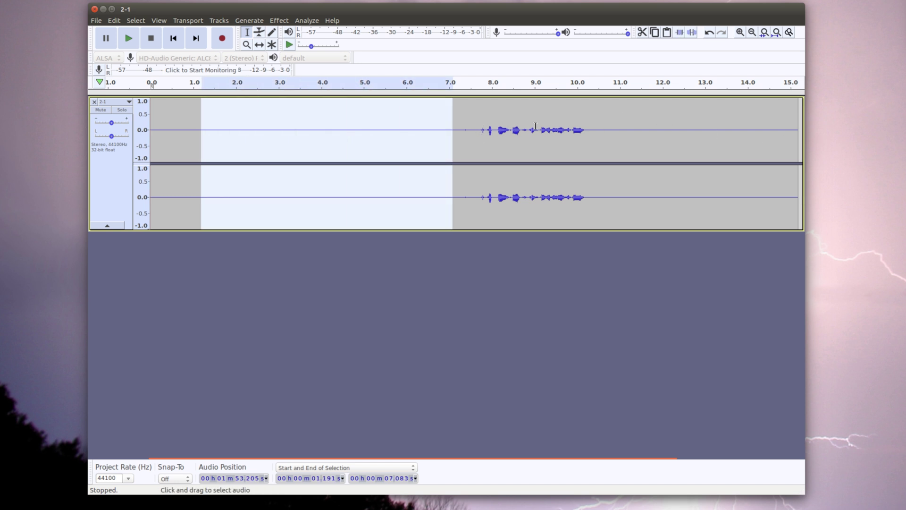
pyautogui.moveTo(767, 142); pyautogui.dragTo(596, 142)
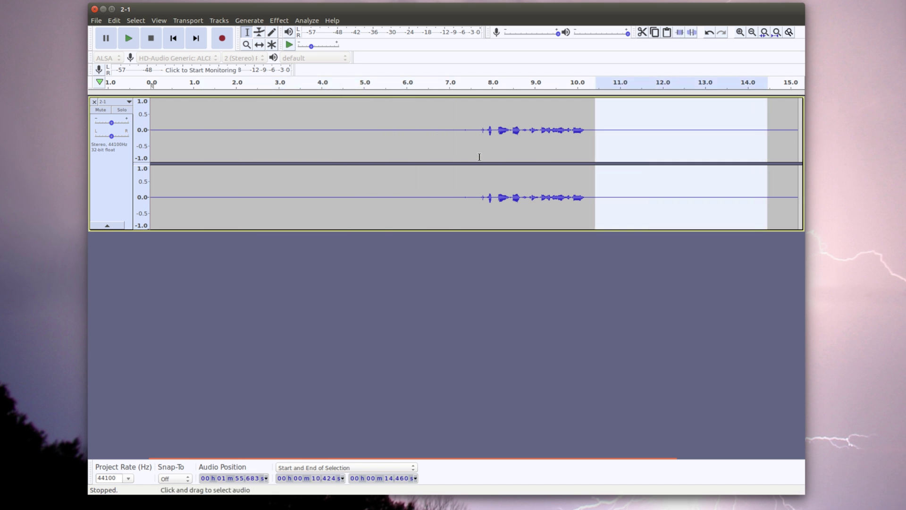
pyautogui.click(479, 157)
pyautogui.click(521, 135)
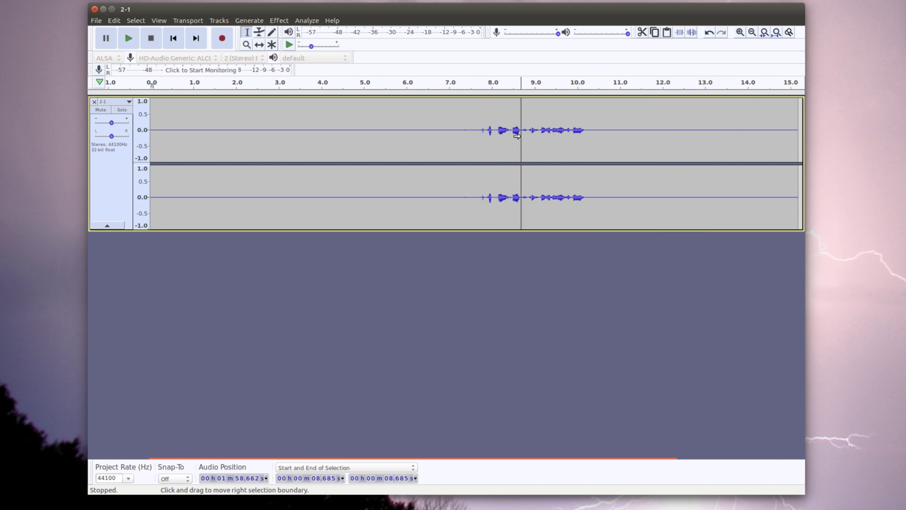
pyautogui.doubleClick(517, 135)
pyautogui.click(525, 133)
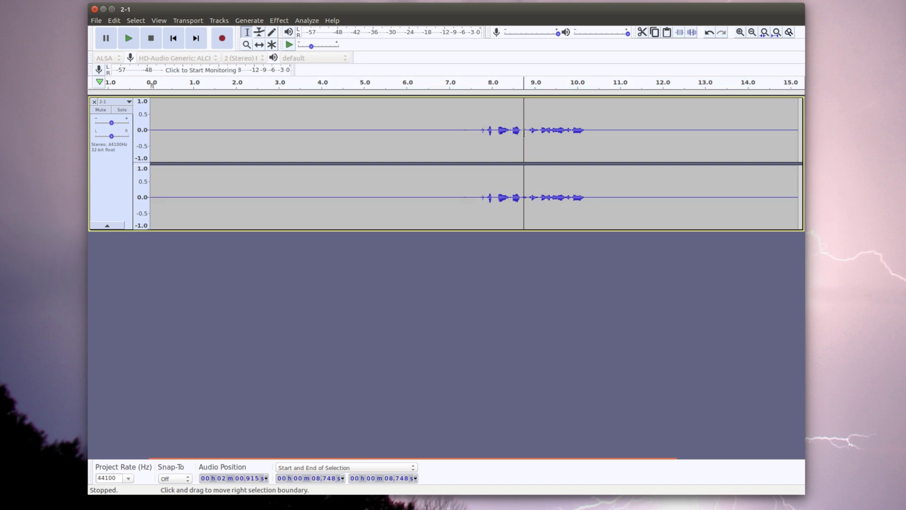
pyautogui.hotkey('shift', 'j')
pyautogui.hotkey('shift', 'j')
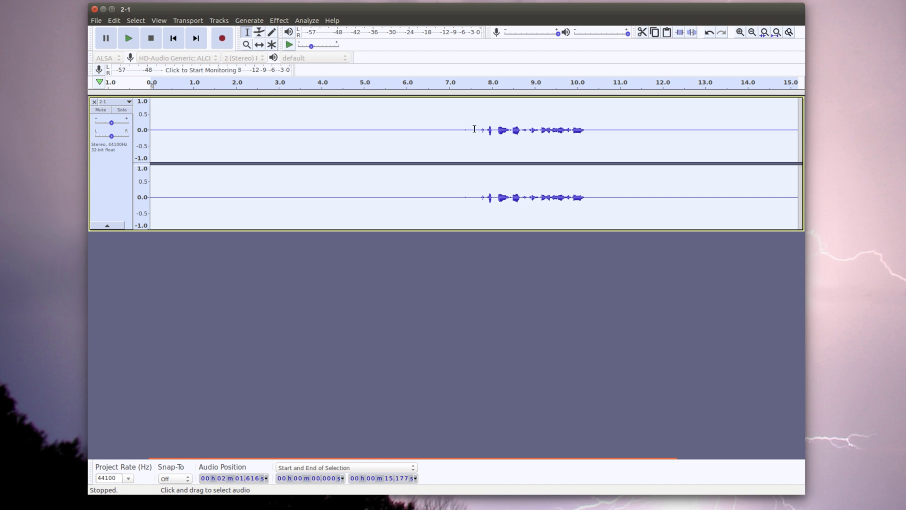
# - Delete the silence before 7.599 s and after 3.499 s, then select the trimmed clip
pyautogui.moveTo(474, 129); pyautogui.dragTo(151, 129)
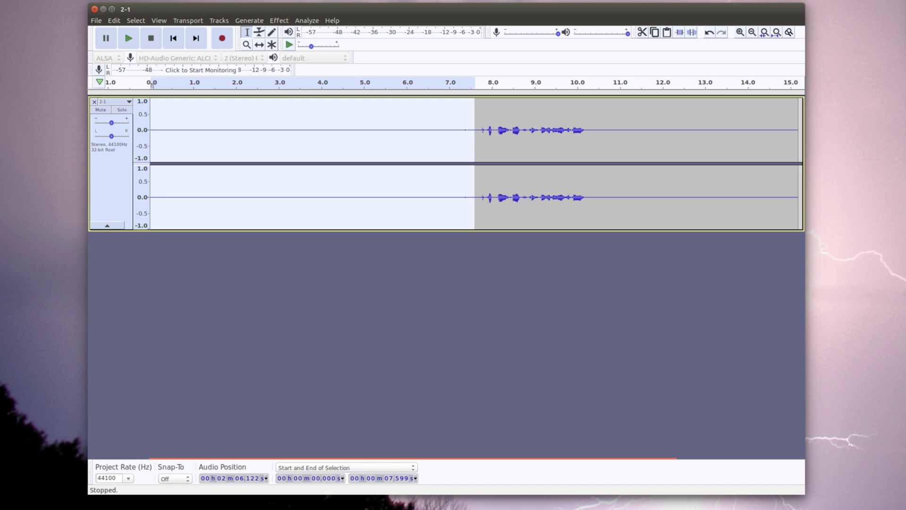
pyautogui.press('Delete')
pyautogui.moveTo(300, 126); pyautogui.dragTo(685, 134)
pyautogui.press('Delete')
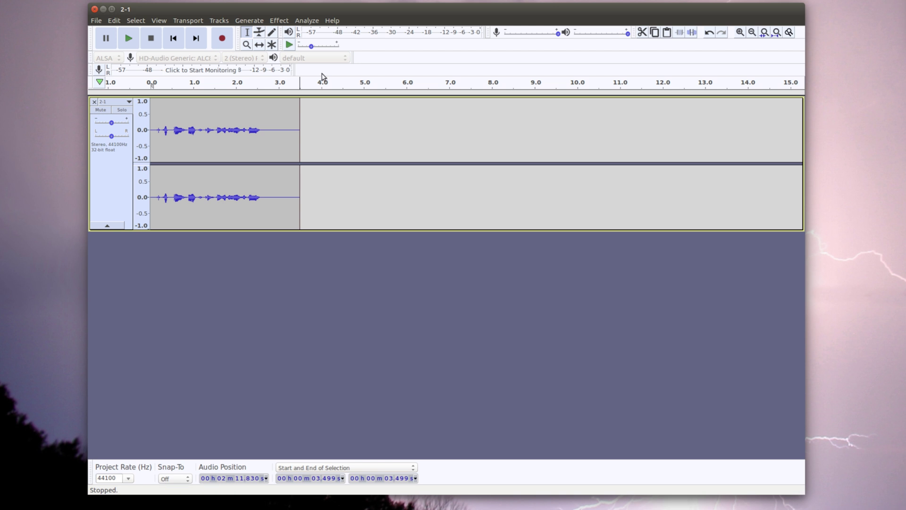
pyautogui.click(306, 121)
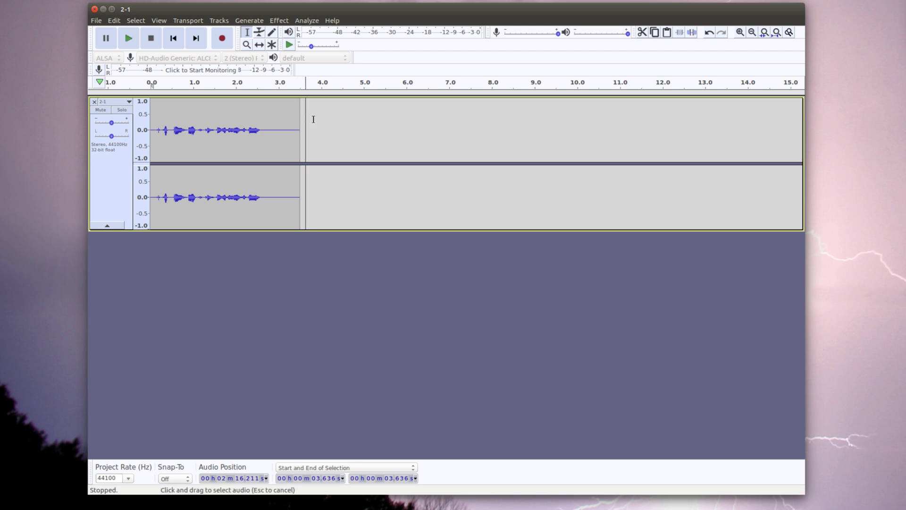
pyautogui.moveTo(313, 119); pyautogui.dragTo(640, 142)
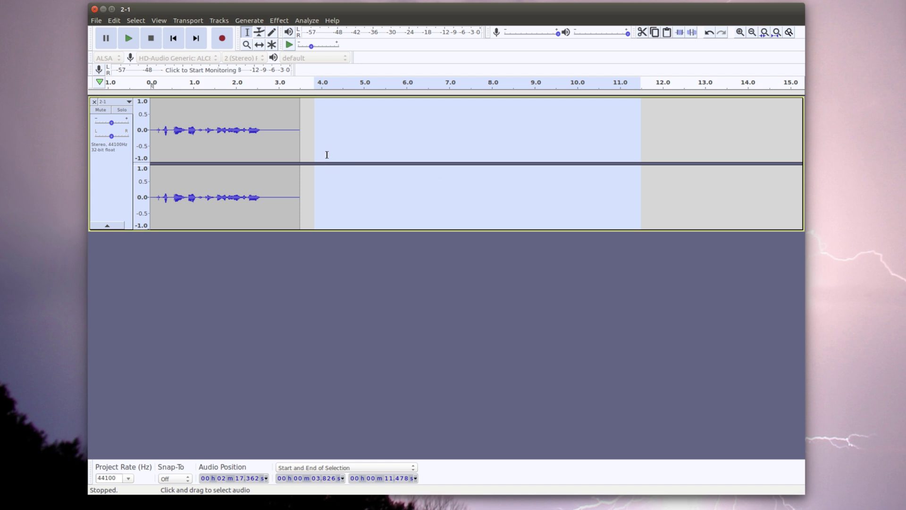
pyautogui.click(328, 158)
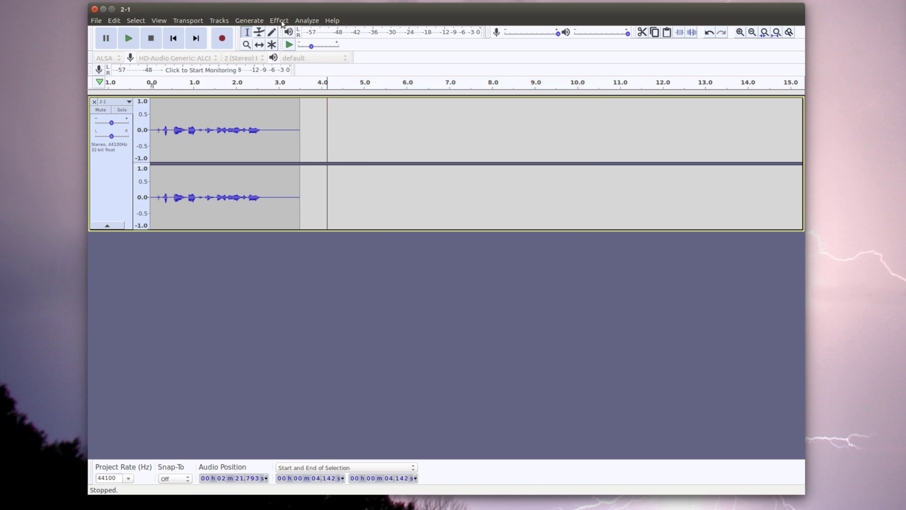
pyautogui.doubleClick(281, 113)
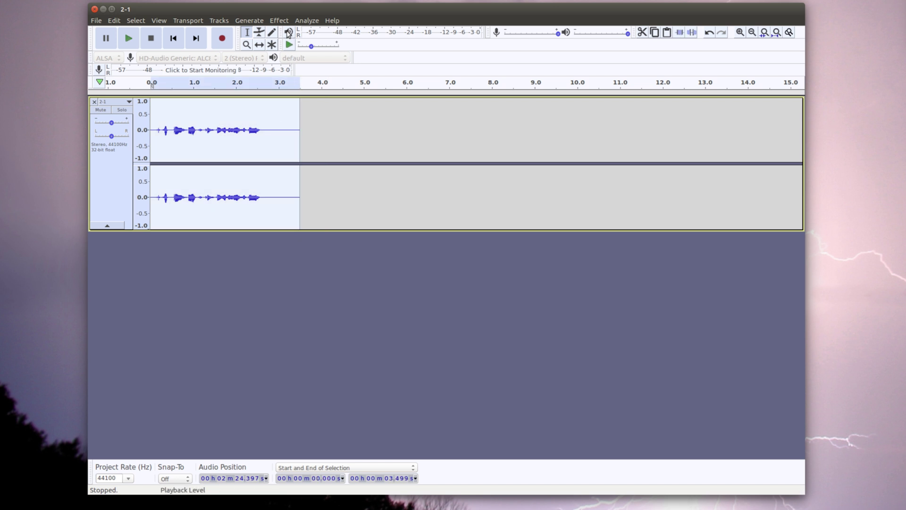
# - Amplify the selected clip by 15.429 dB to a new peak amplitude of 0.0 dB
pyautogui.click(288, 21)
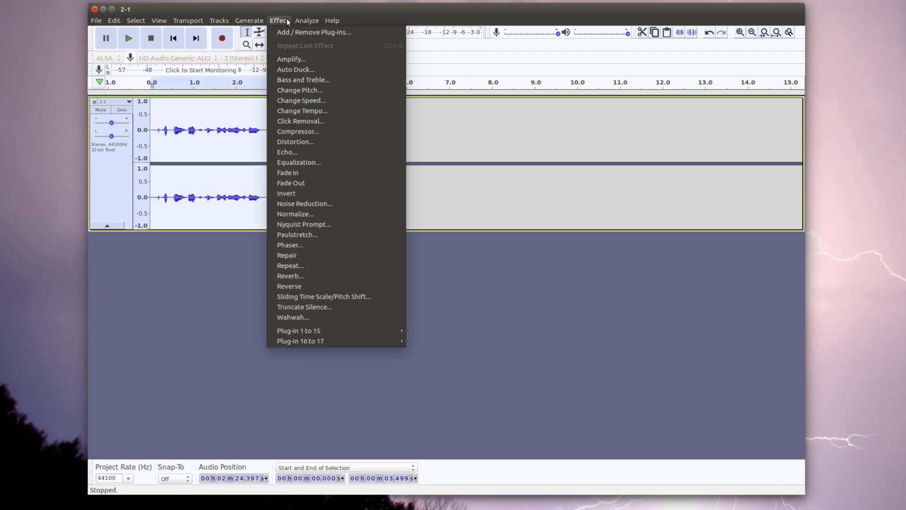
pyautogui.click(293, 59)
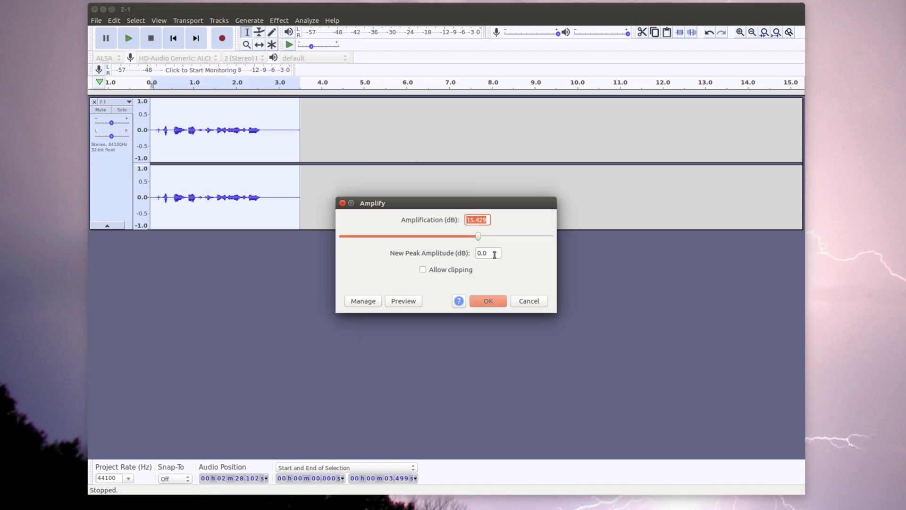
pyautogui.moveTo(494, 255); pyautogui.dragTo(477, 255)
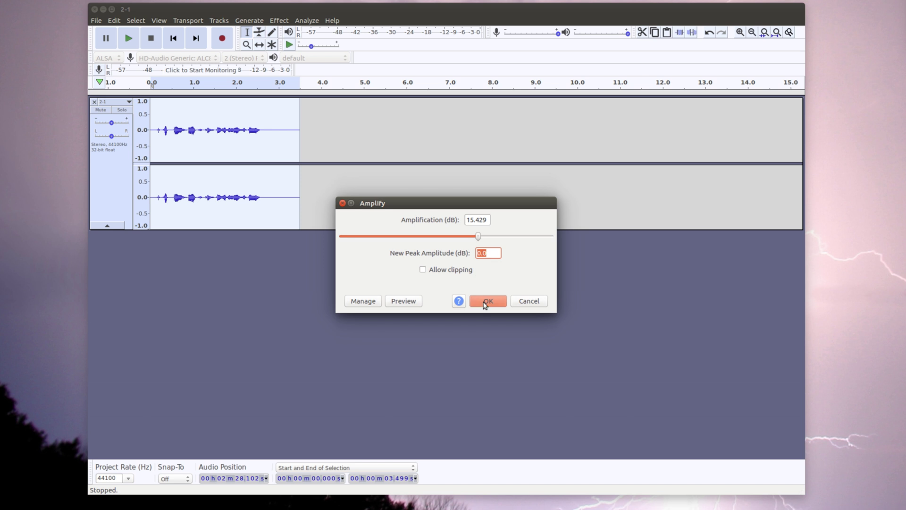
pyautogui.click(486, 303)
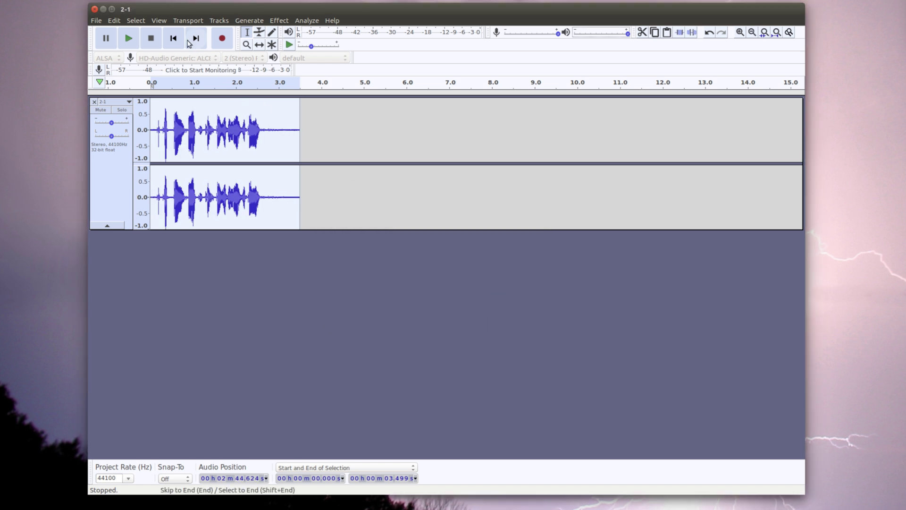
# - Select the static-only tail from 2.825 to 3.151 s, zooming in and out around it
pyautogui.moveTo(173, 110); pyautogui.dragTo(252, 116)
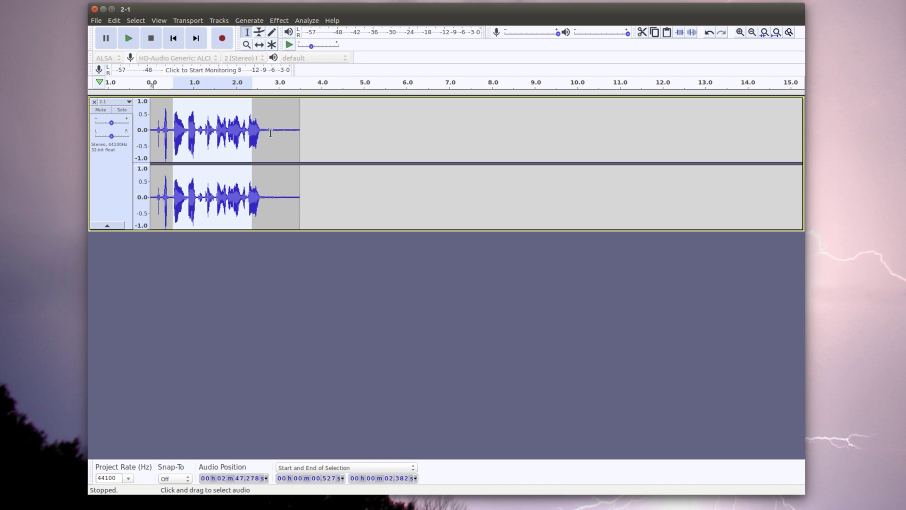
pyautogui.moveTo(272, 133); pyautogui.dragTo(286, 131)
pyautogui.scroll(6, 288, 130)
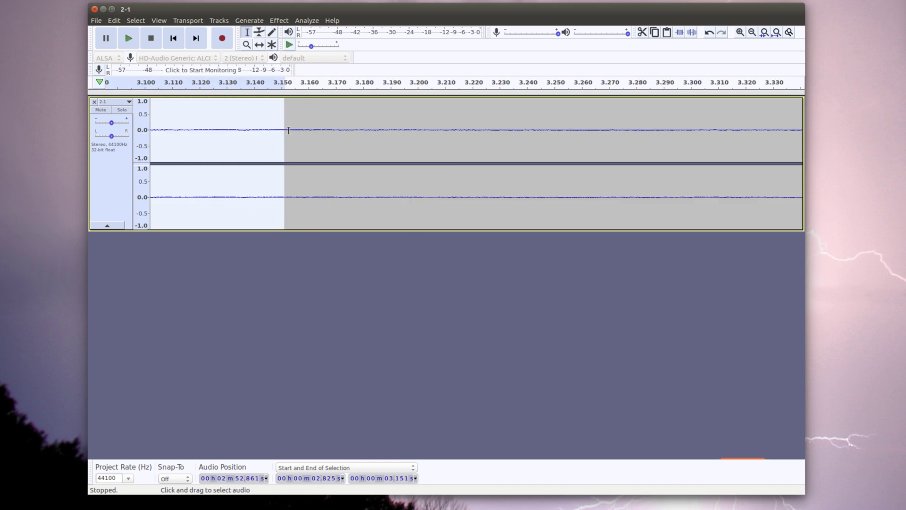
pyautogui.scroll(-4, 352, 120)
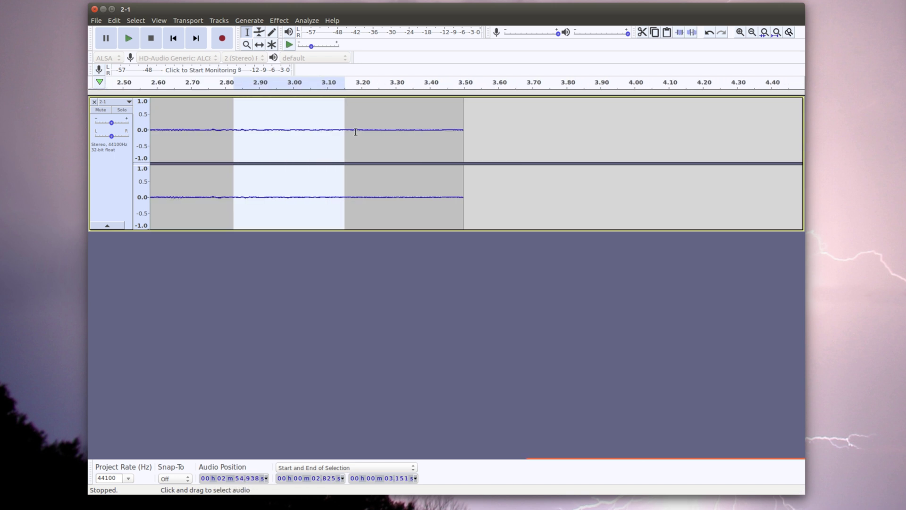
pyautogui.scroll(-1, 356, 131)
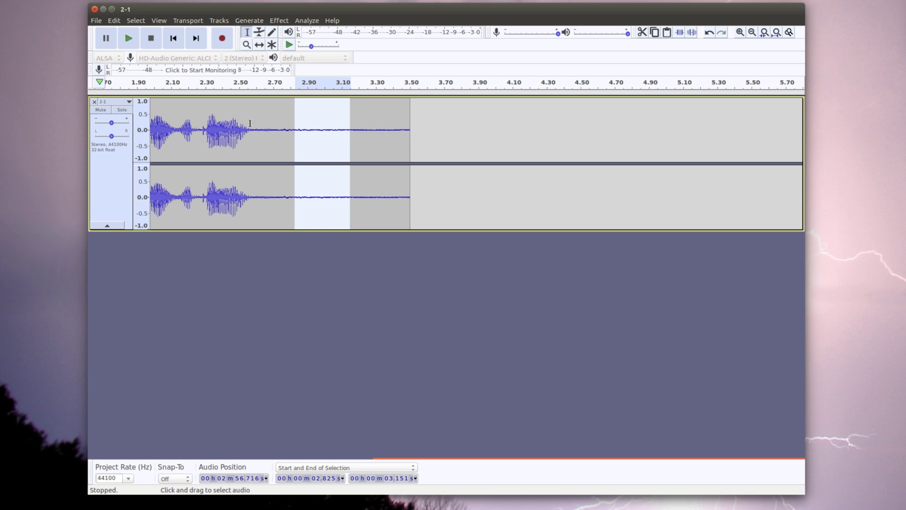
pyautogui.click(285, 132)
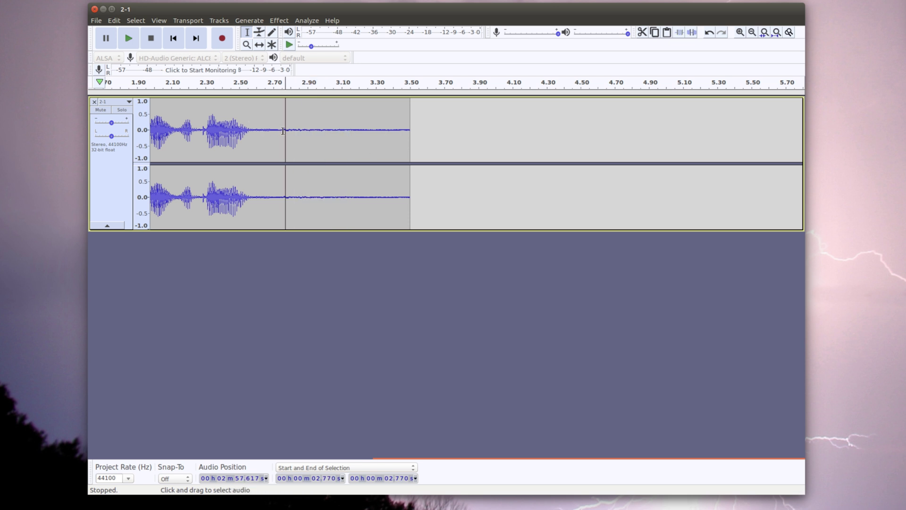
# - Select the 2.80–3.50 s quiet tail and capture it as the Noise Reduction noise profile
pyautogui.moveTo(290, 131); pyautogui.dragTo(407, 126)
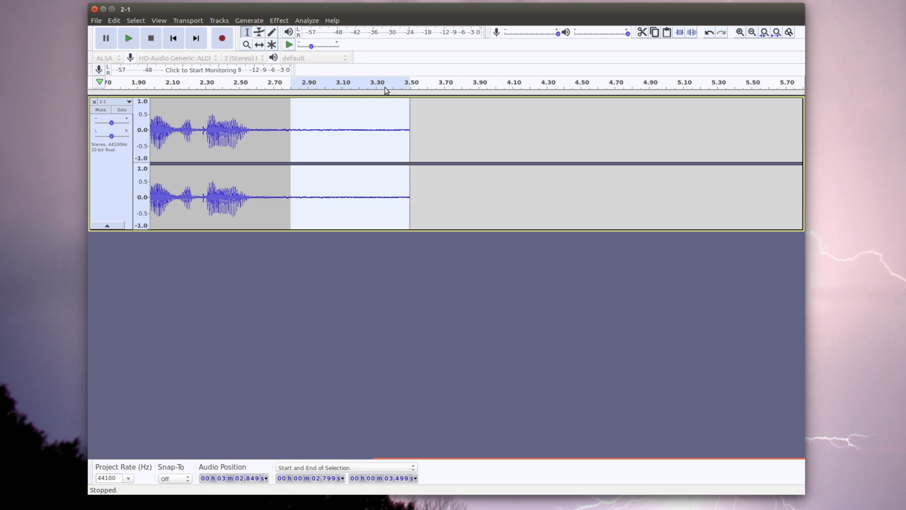
pyautogui.click(285, 21)
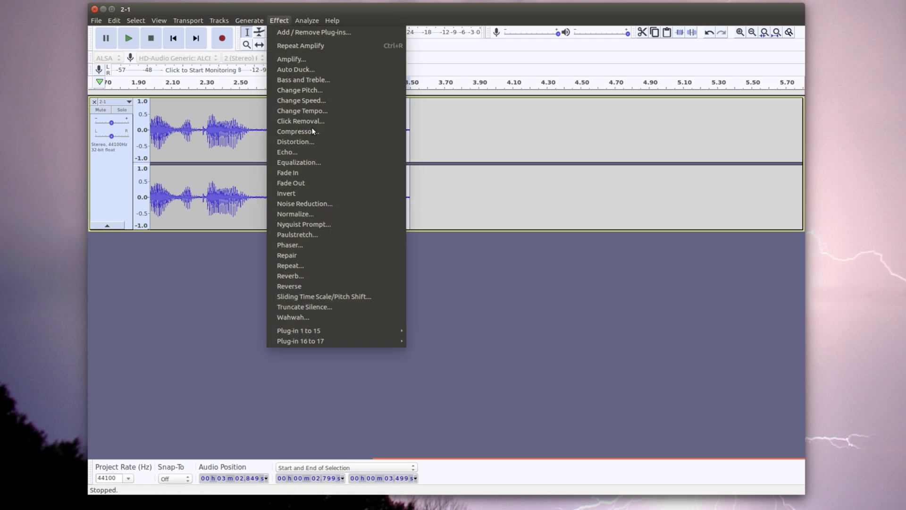
pyautogui.click(316, 204)
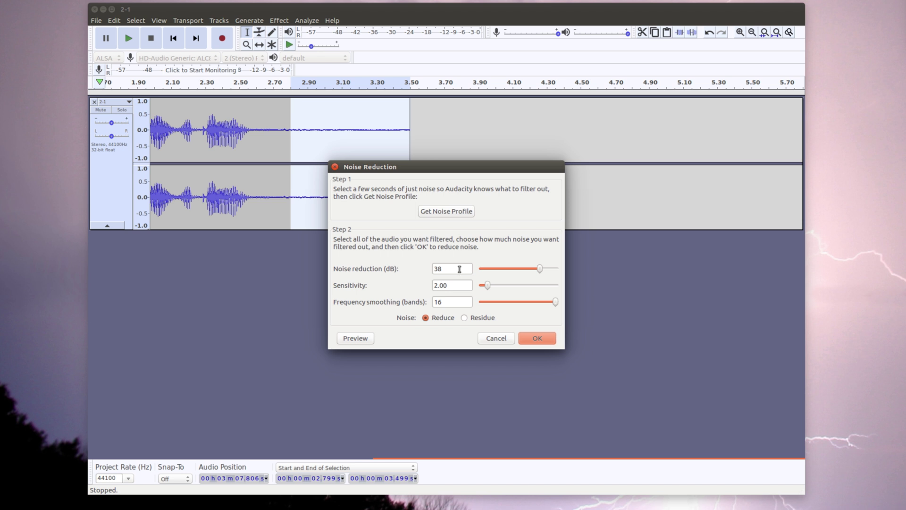
pyautogui.click(459, 269)
pyautogui.click(456, 214)
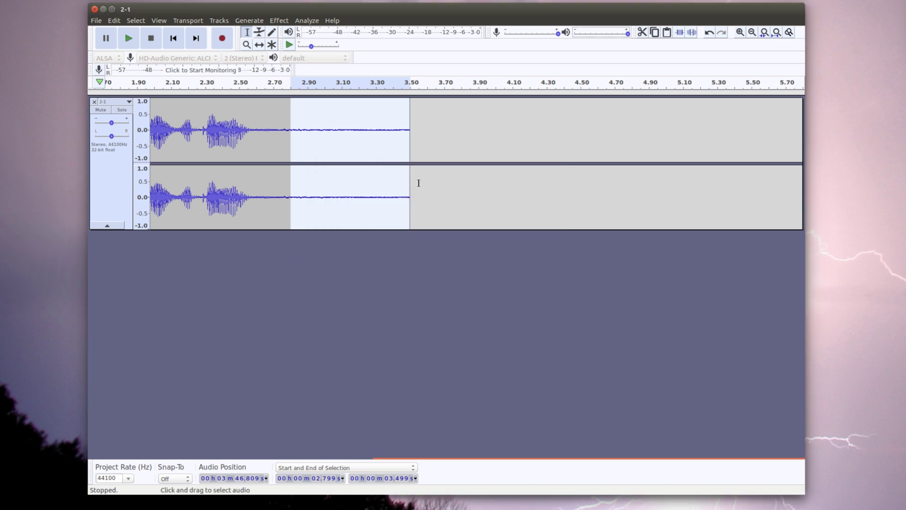
# - Apply 38 dB Noise Reduction, sensitivity 2.00, to the whole clip and check the flattened tail
pyautogui.click(418, 151)
pyautogui.hotkey('ctrl', 'a')
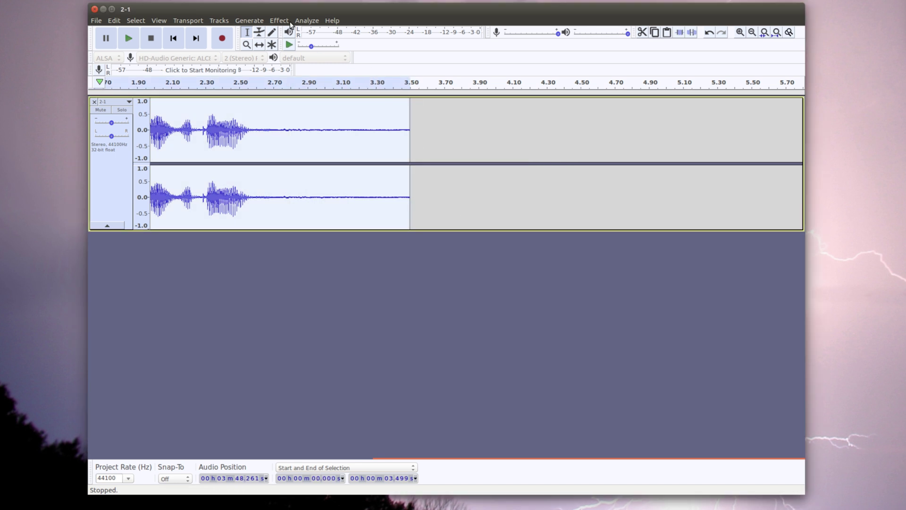
pyautogui.click(279, 20)
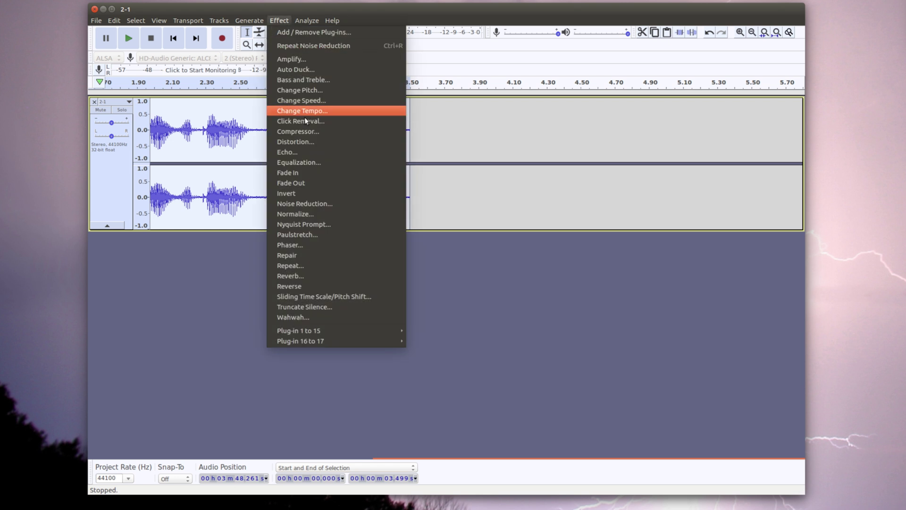
pyautogui.click(306, 203)
pyautogui.click(534, 334)
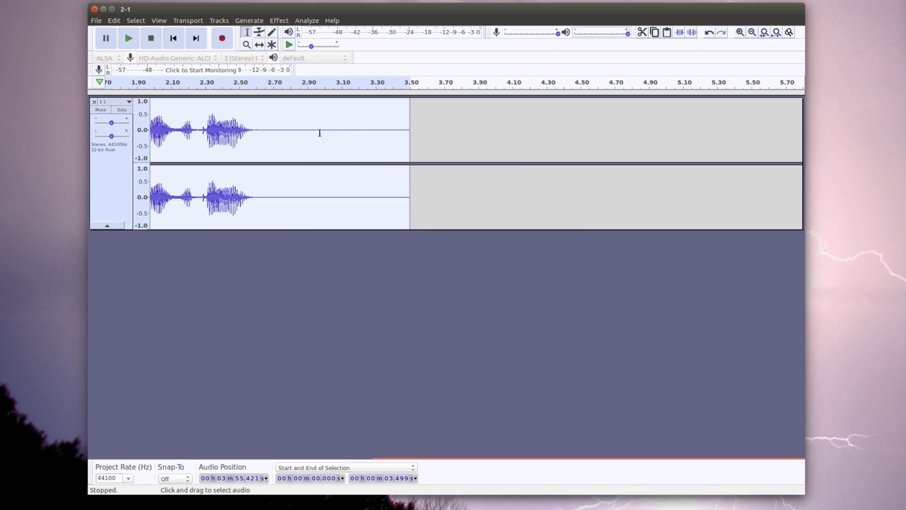
pyautogui.moveTo(287, 126); pyautogui.dragTo(422, 118)
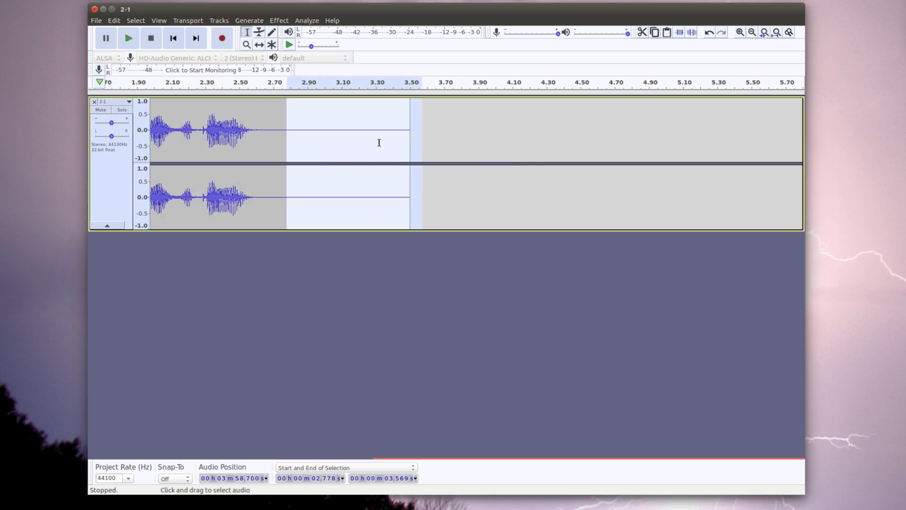
pyautogui.click(173, 39)
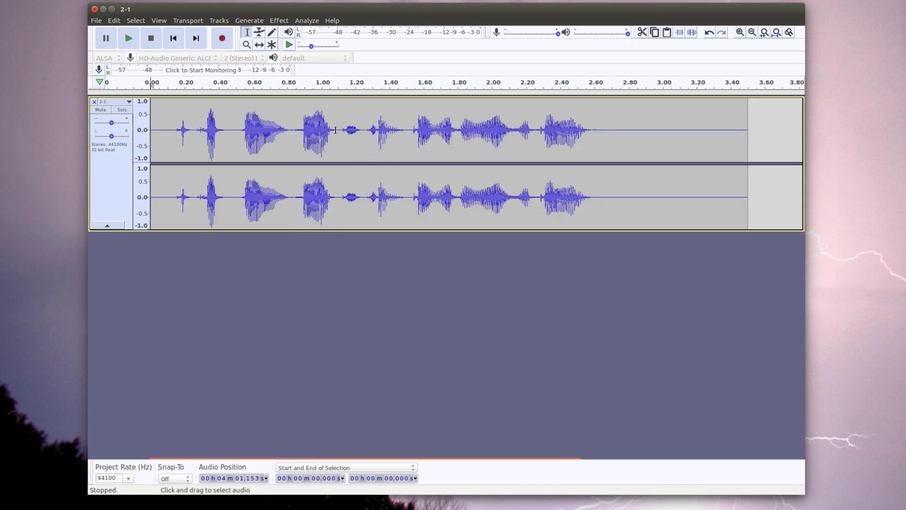
# - Amplify the entire clip to a new peak amplitude of -1.5 dB
pyautogui.hotkey('ctrl', 'a')
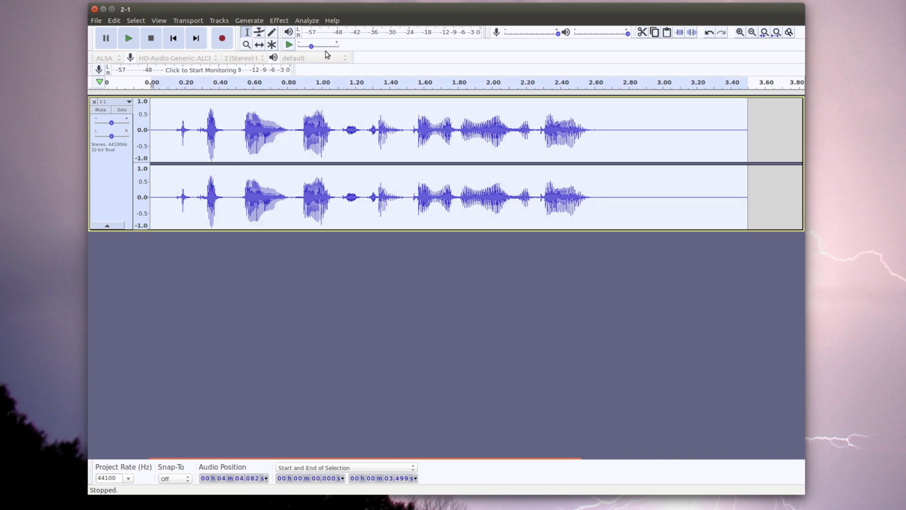
pyautogui.click(313, 20)
pyautogui.moveTo(279, 21)
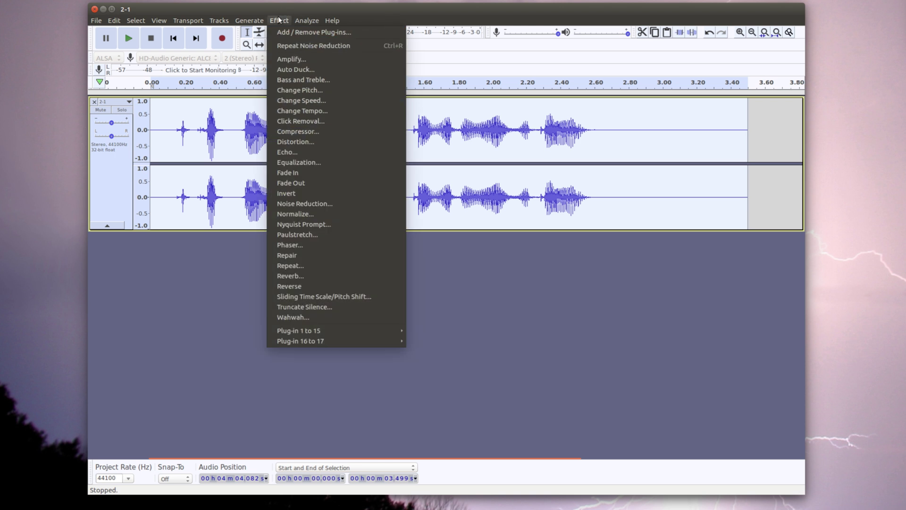
pyautogui.click(287, 60)
pyautogui.click(492, 254)
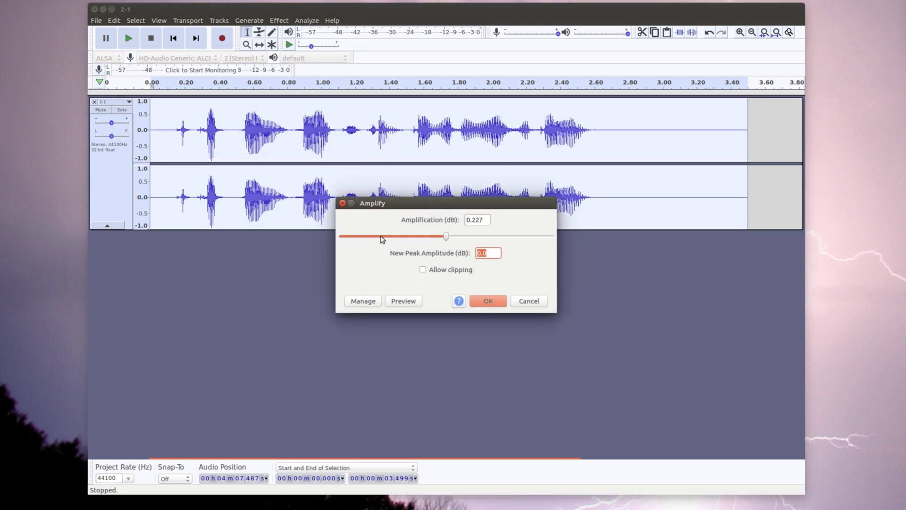
pyautogui.write('-1.5')
pyautogui.click(487, 302)
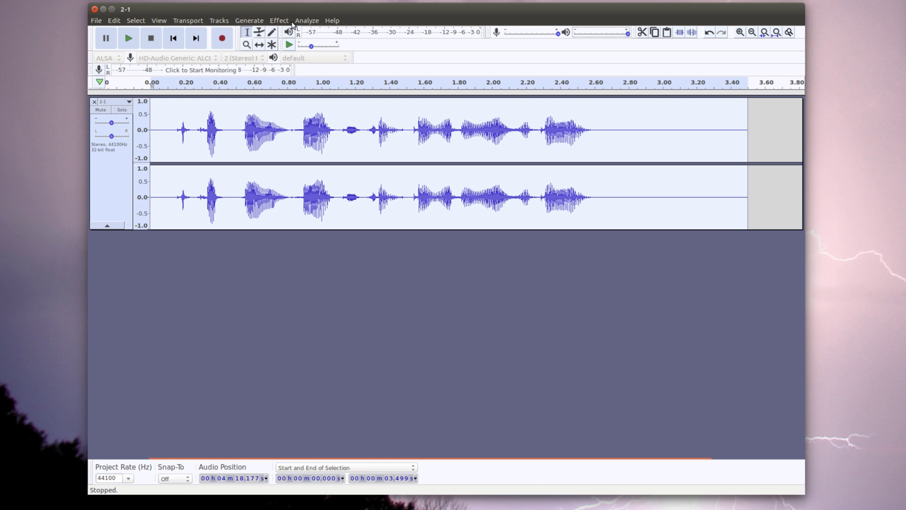
pyautogui.click(96, 20)
# - Export the clip at Insane 320 kbps as 2-2.mp3 to the Desktop, accepting empty tags
pyautogui.moveTo(120, 99)
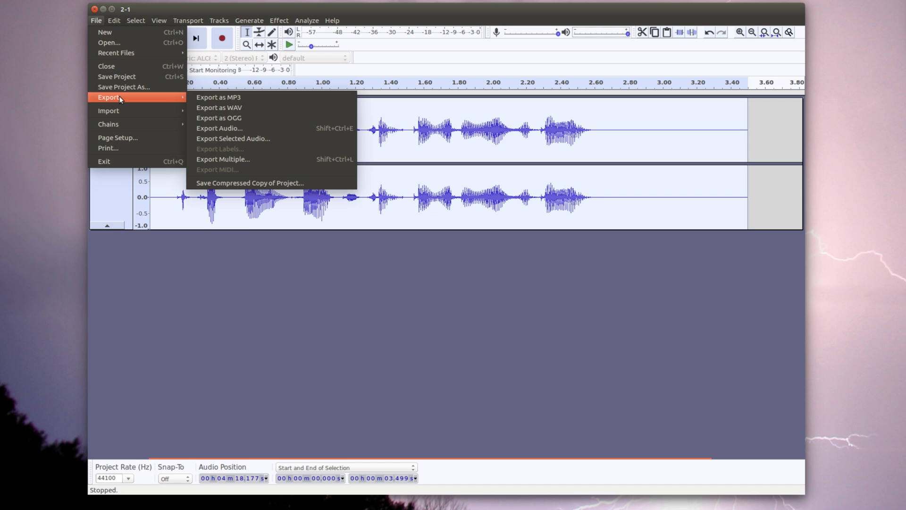
pyautogui.click(199, 99)
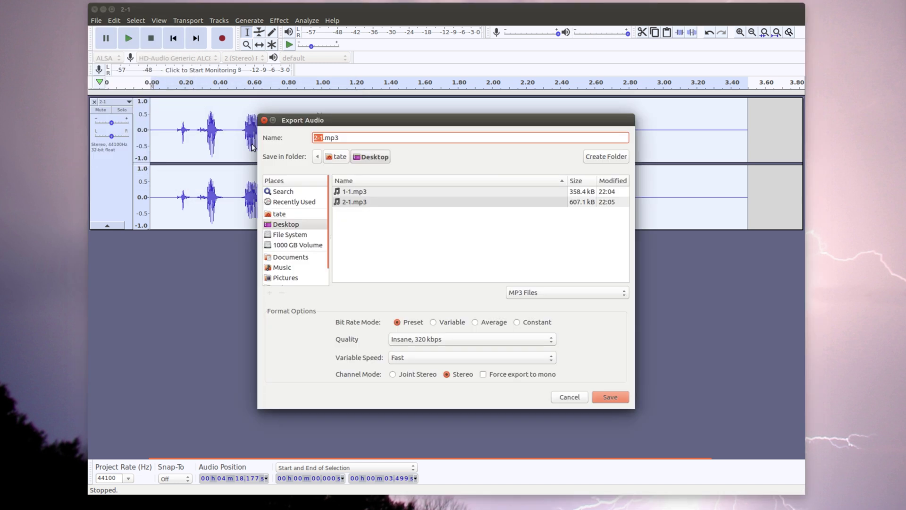
pyautogui.click(506, 341)
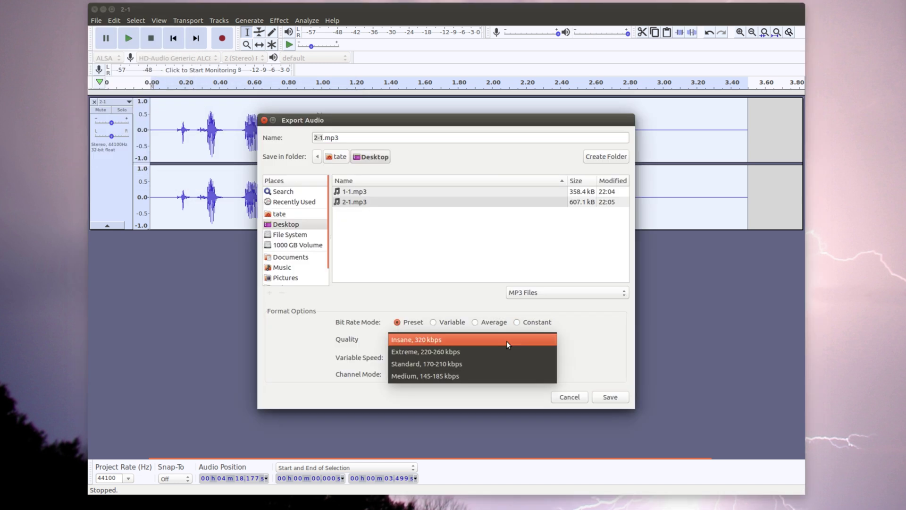
pyautogui.click(587, 329)
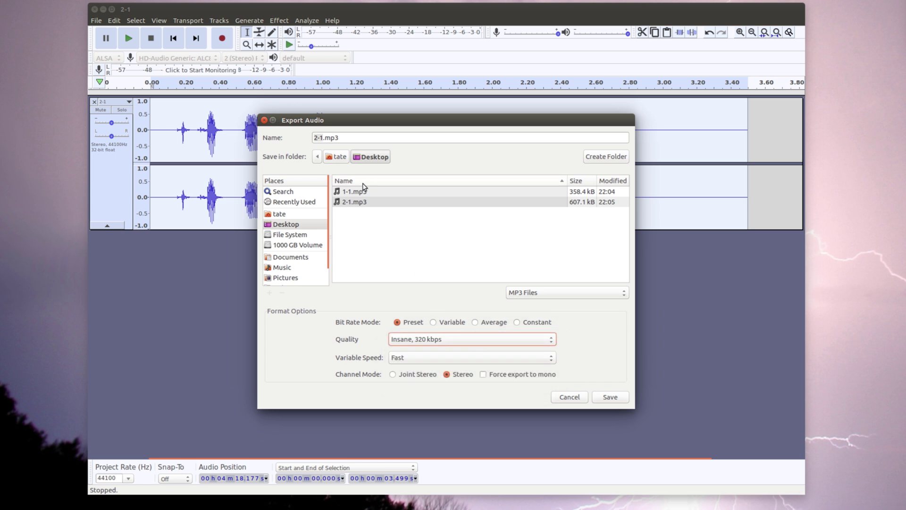
pyautogui.click(323, 140)
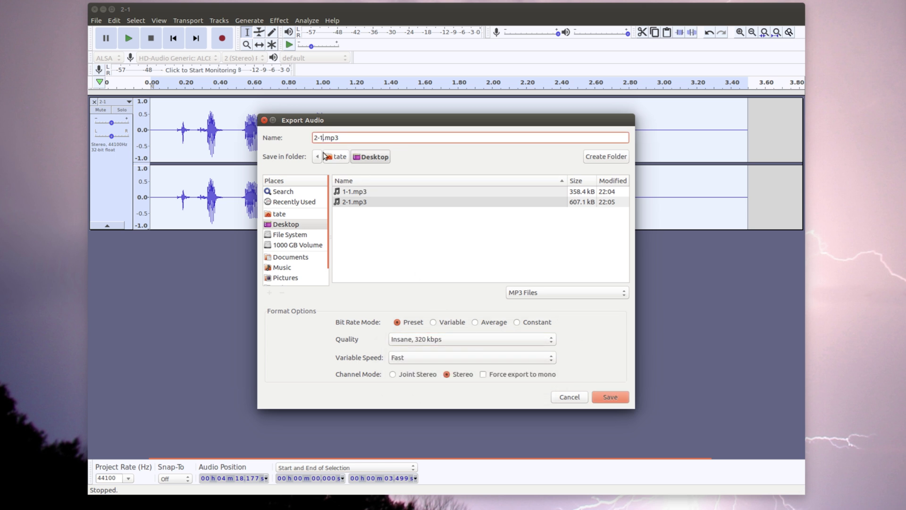
pyautogui.press('BackSpace')
pyautogui.write('2')
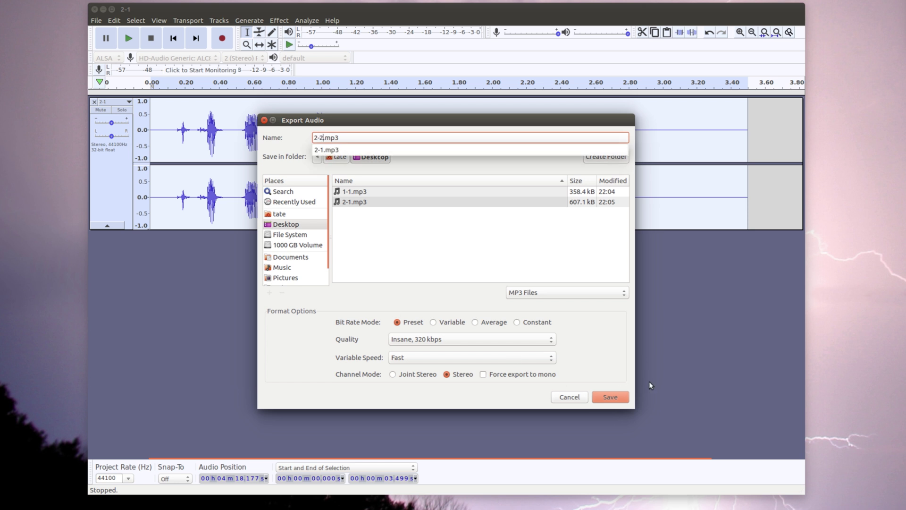
pyautogui.click(621, 398)
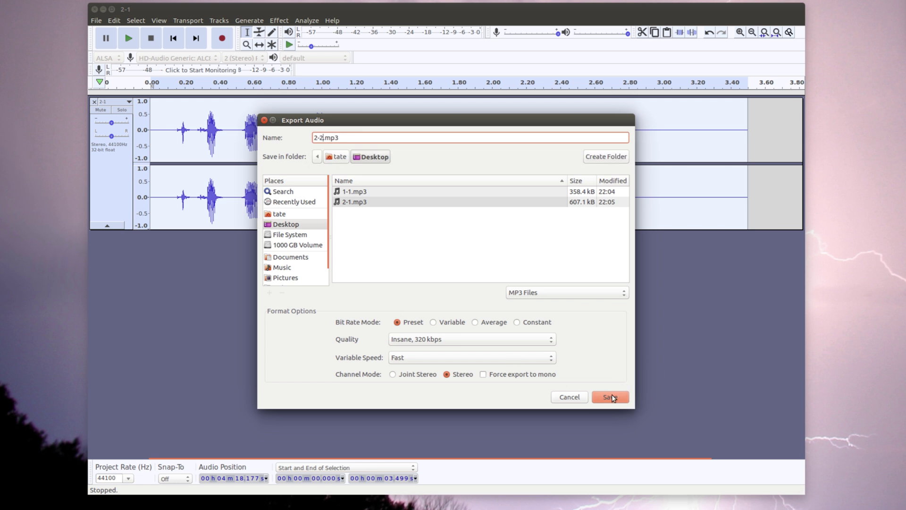
pyautogui.click(618, 396)
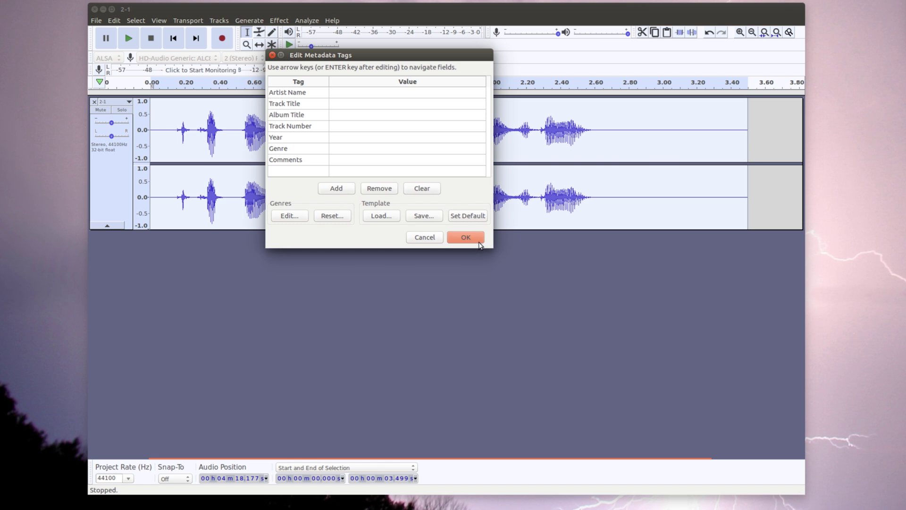
pyautogui.click(480, 243)
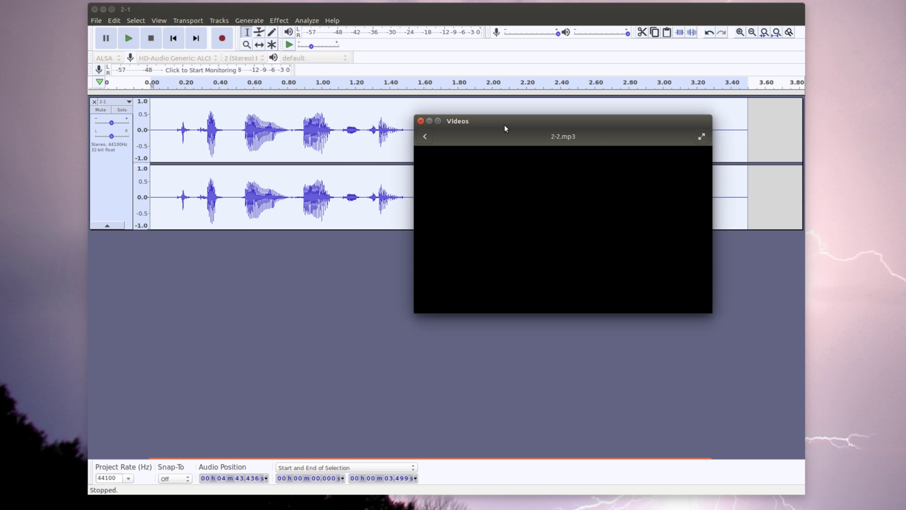
pyautogui.click(420, 121)
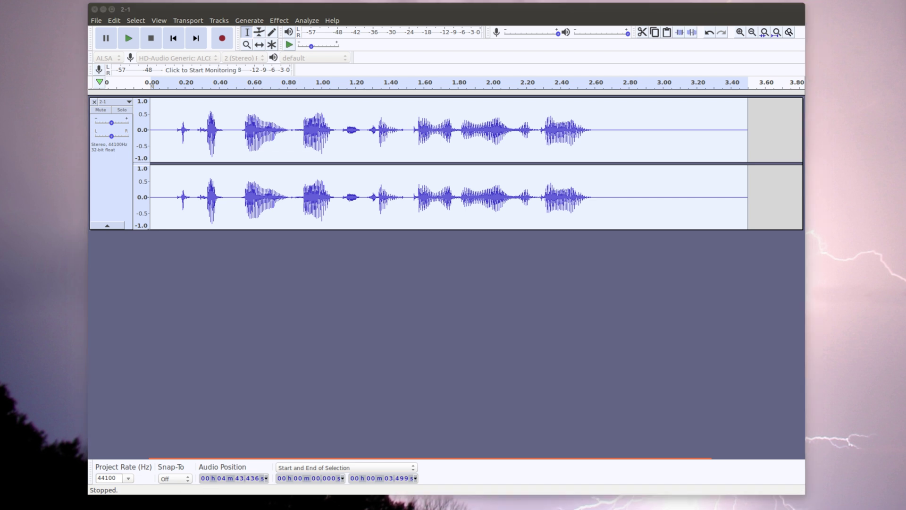
pyautogui.moveTo(348, 355); pyautogui.dragTo(380, 360)
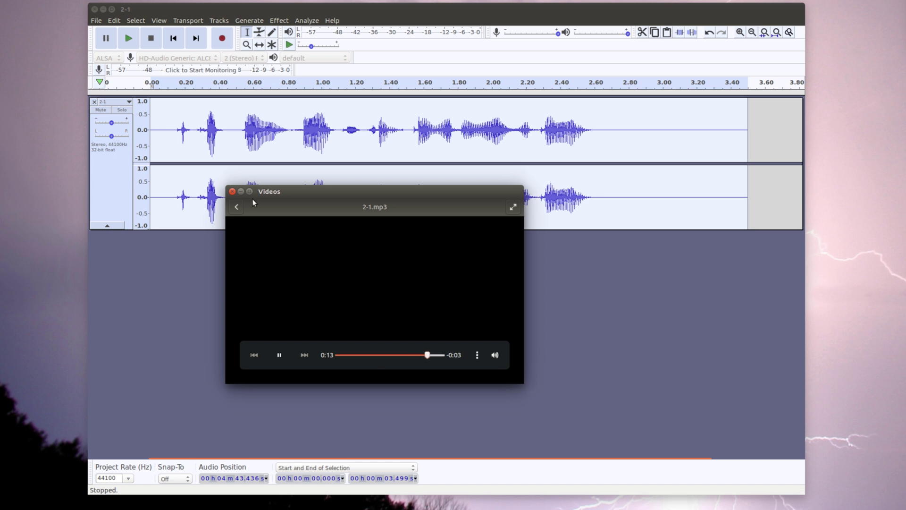
pyautogui.click(232, 192)
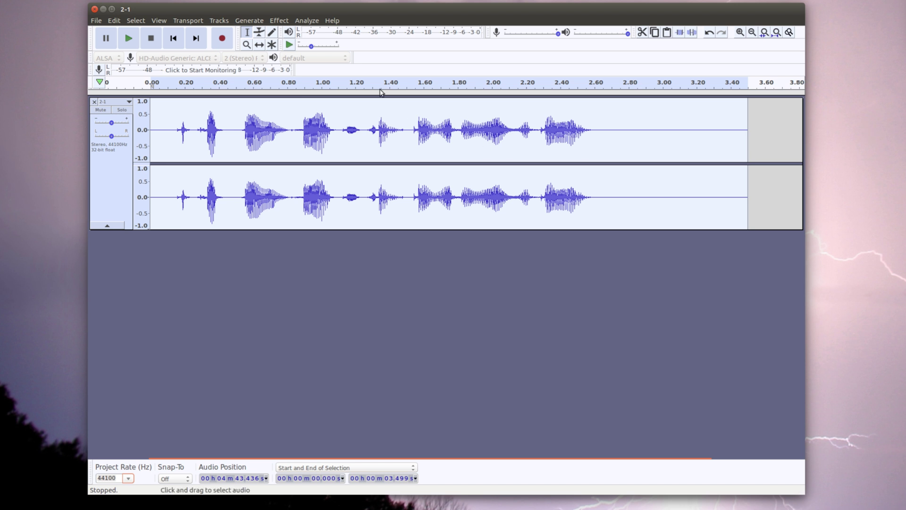
pyautogui.click(278, 21)
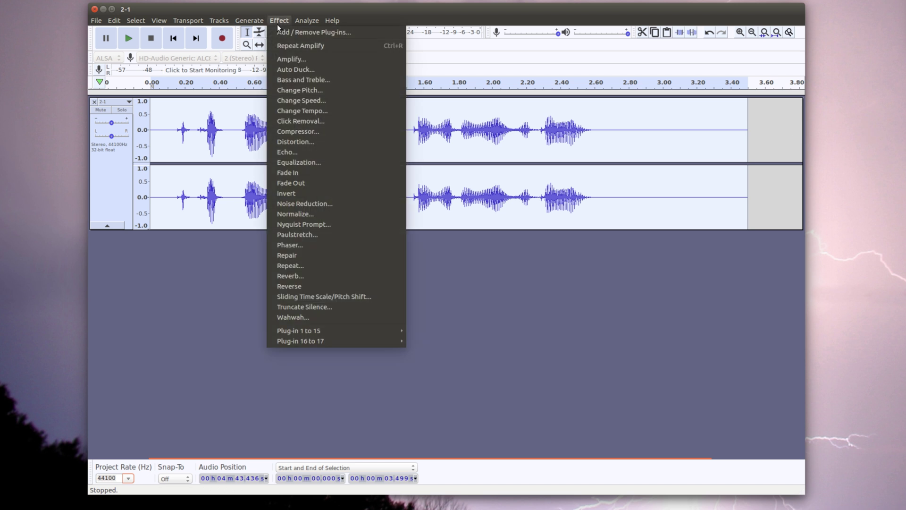
pyautogui.click(314, 203)
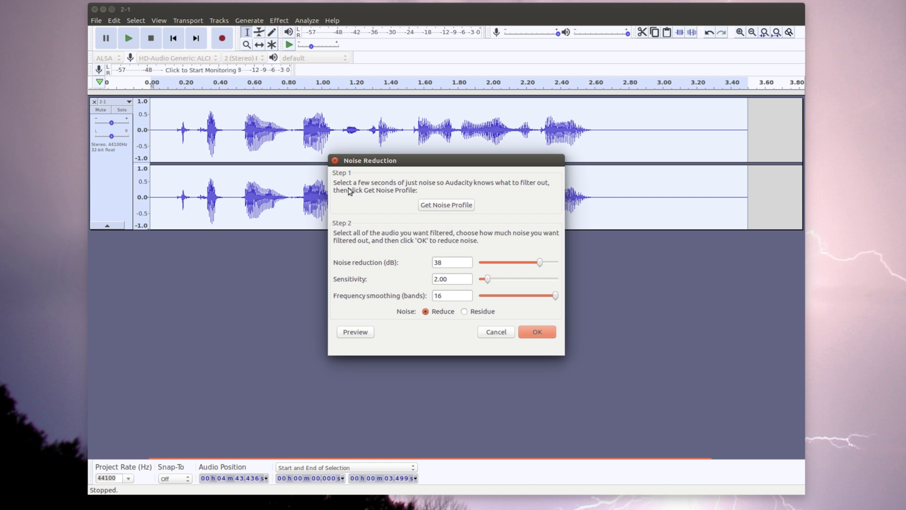
pyautogui.click(336, 161)
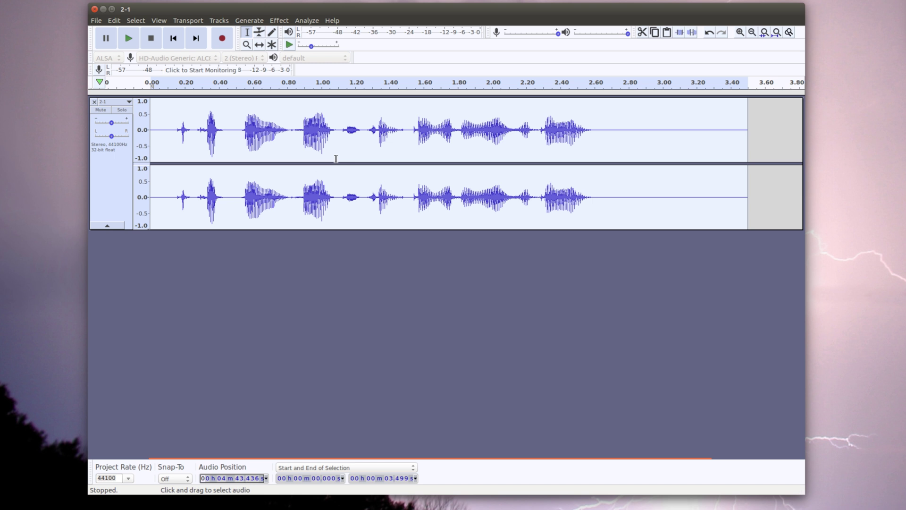